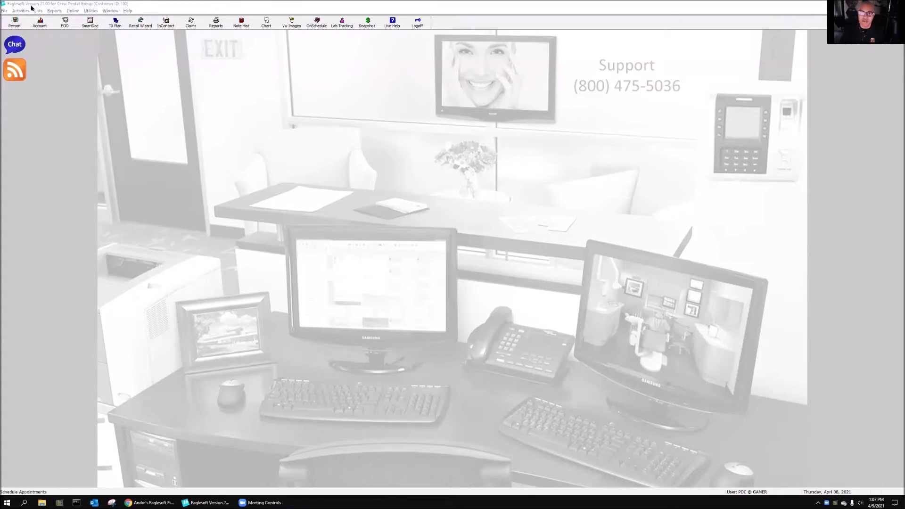
# Open the D - AN D2751 Crown AutoNote from the AutoNotes list and enlarge its editor
pyautogui.click(39, 11)
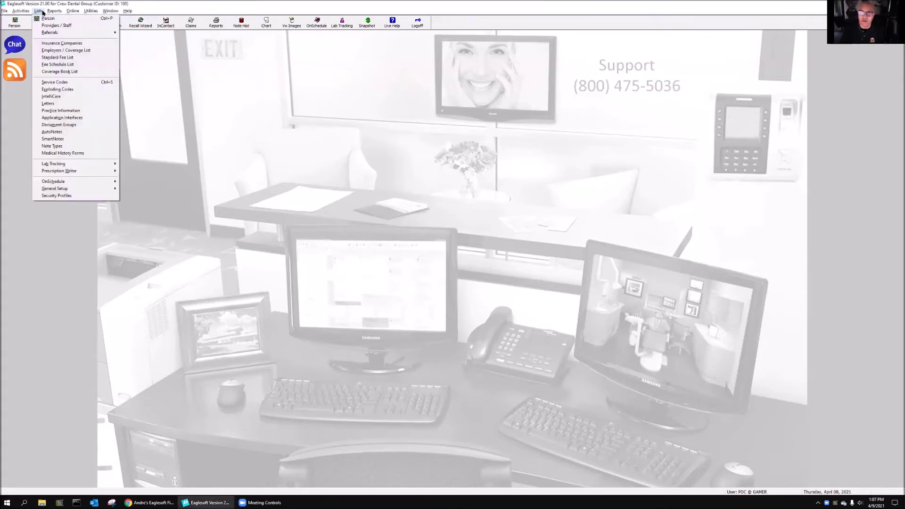
pyautogui.click(62, 132)
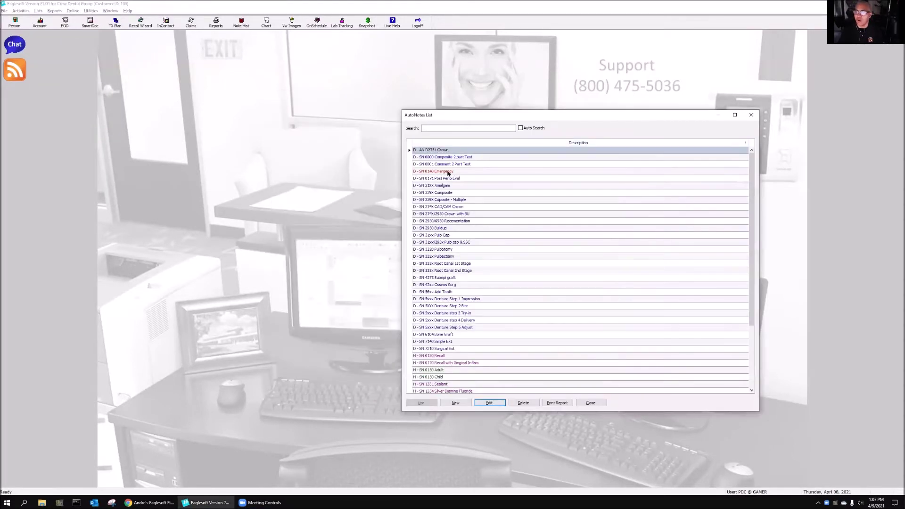
pyautogui.click(489, 403)
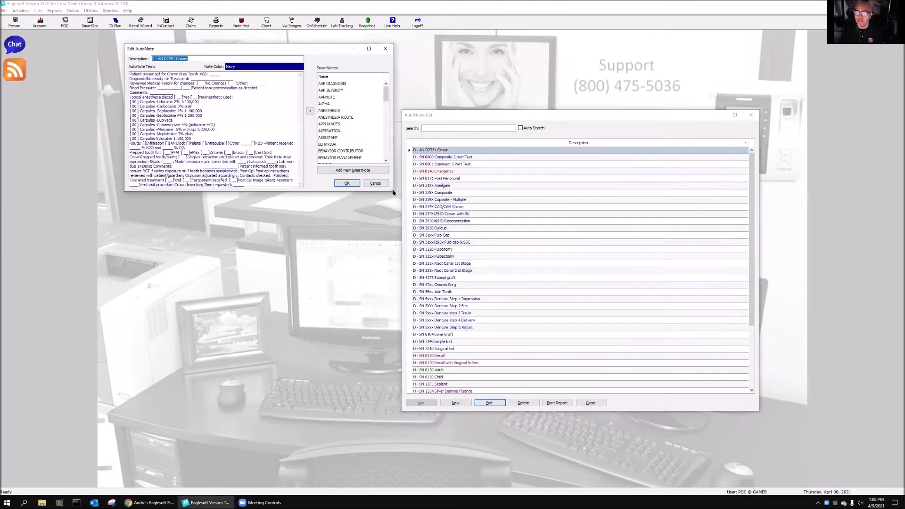
pyautogui.moveTo(392, 190); pyautogui.dragTo(468, 349)
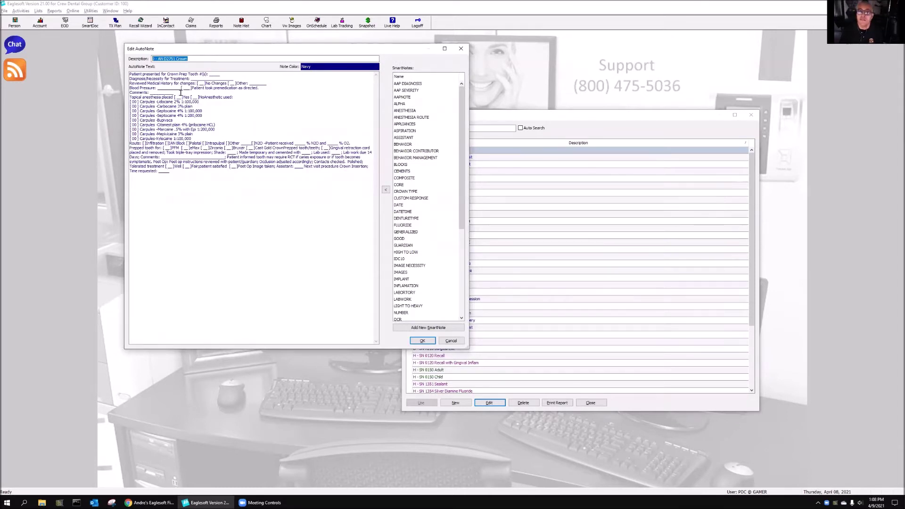
# Inspect the Tooth #, Diagnosis, Blood Pressure and Comments blanks, then close the editor unchanged
pyautogui.doubleClick(215, 74)
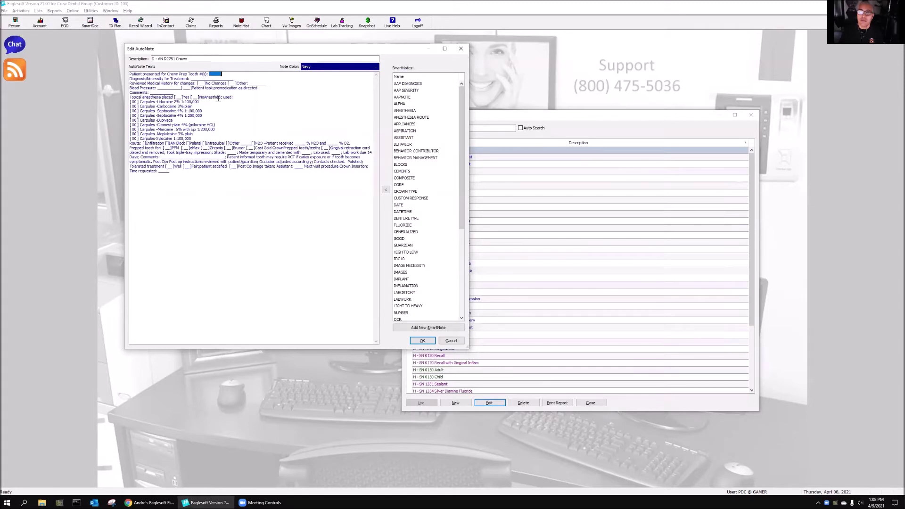
pyautogui.doubleClick(202, 78)
pyautogui.click(166, 85)
pyautogui.doubleClick(166, 88)
pyautogui.doubleClick(161, 97)
pyautogui.doubleClick(162, 93)
pyautogui.click(168, 148)
pyautogui.click(460, 49)
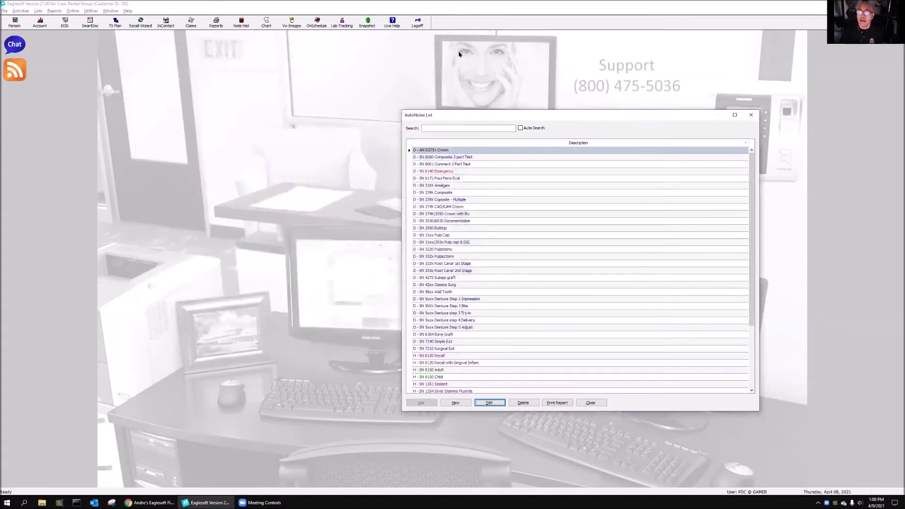
# Close the AutoNotes list and bring up the SmartNotes list at the upper left
pyautogui.click(751, 115)
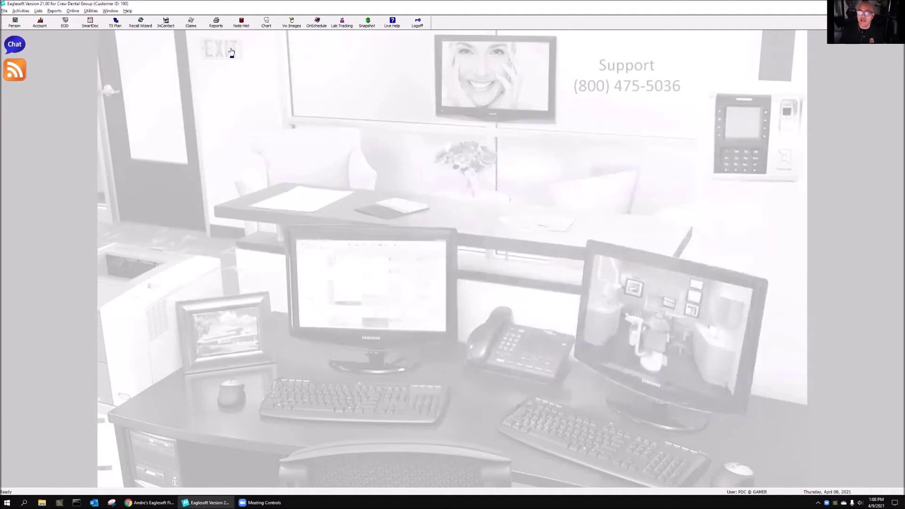
pyautogui.click(39, 12)
pyautogui.click(52, 139)
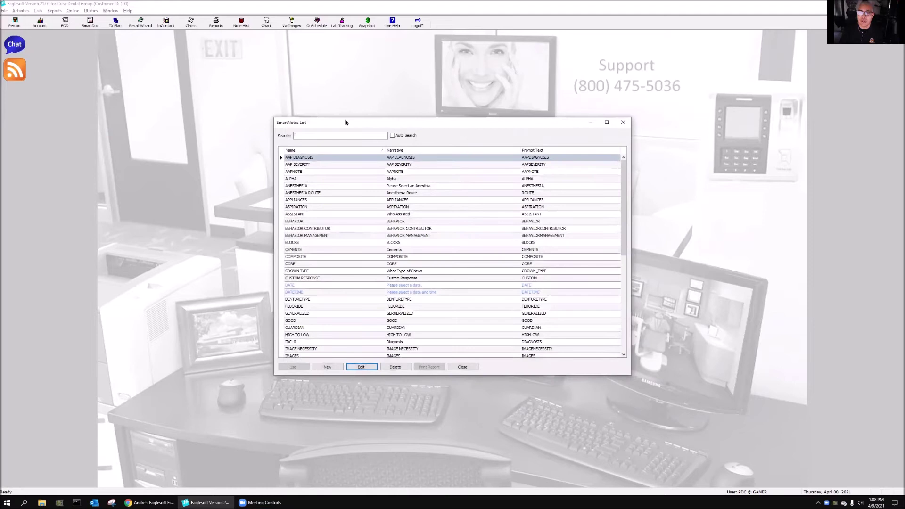
pyautogui.moveTo(345, 122); pyautogui.dragTo(130, 31)
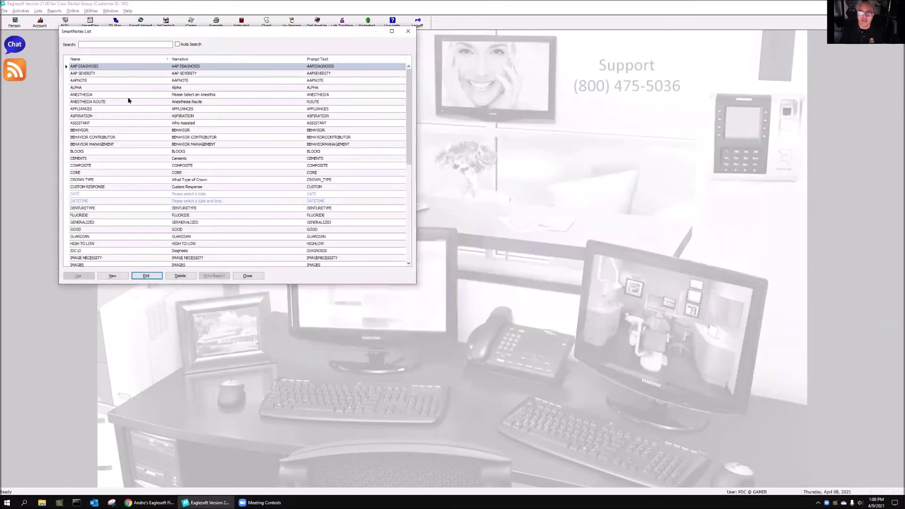
# Review the CROWN TYPE SmartNote's crown-material responses, then close the SmartNotes list
pyautogui.click(96, 180)
pyautogui.click(149, 277)
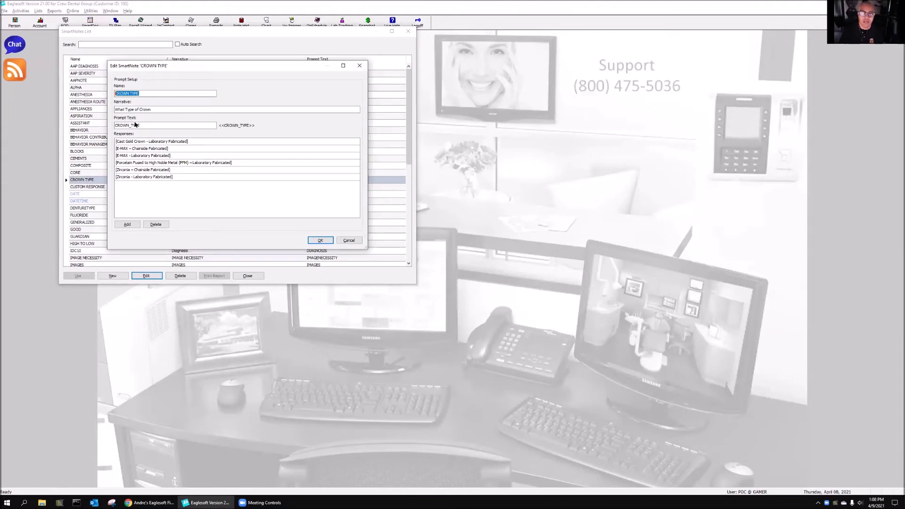
pyautogui.moveTo(128, 127)
pyautogui.click(319, 243)
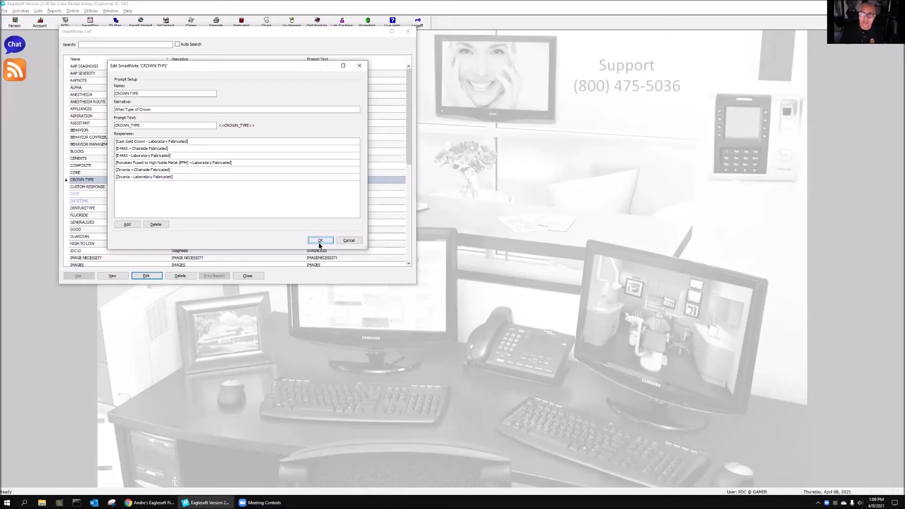
pyautogui.click(245, 276)
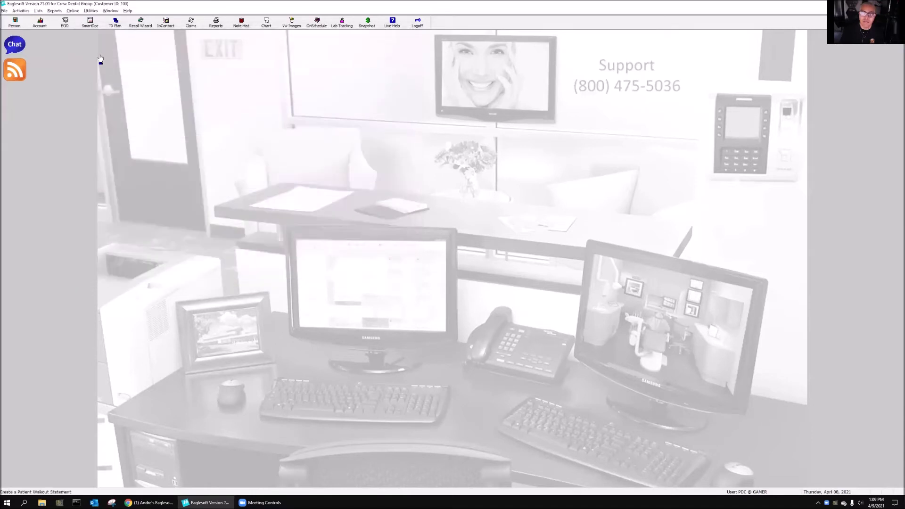
pyautogui.click(38, 10)
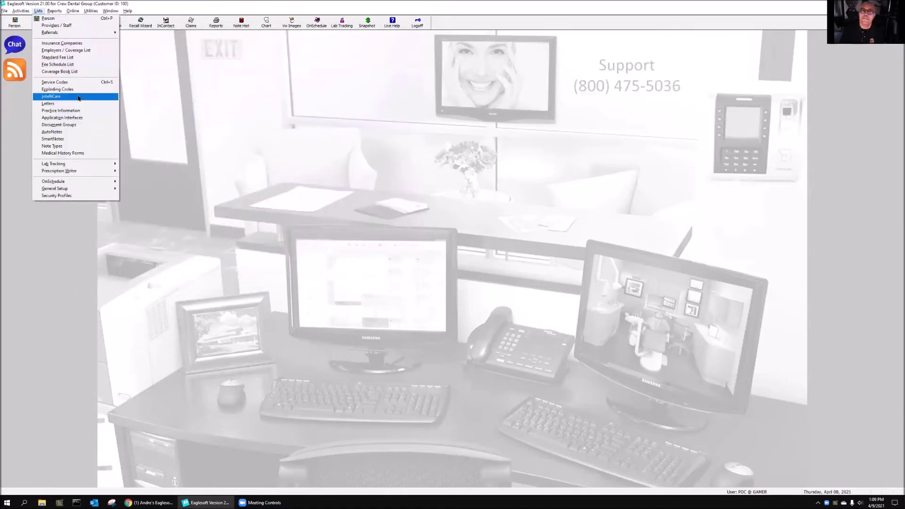
pyautogui.click(65, 131)
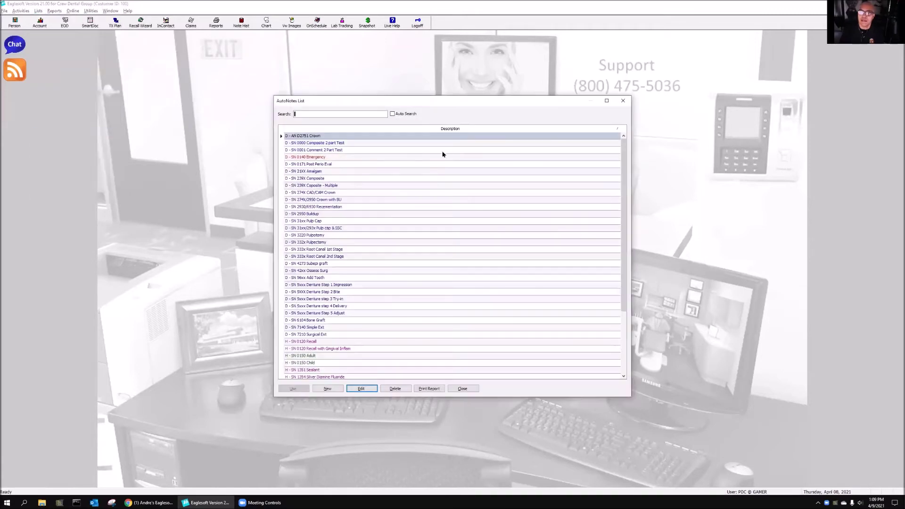
pyautogui.moveTo(371, 96); pyautogui.dragTo(204, 56)
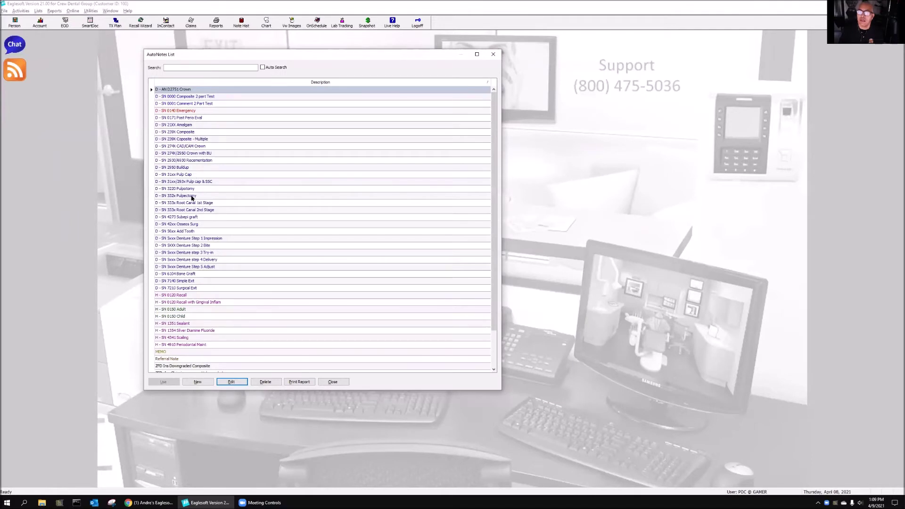
pyautogui.click(185, 154)
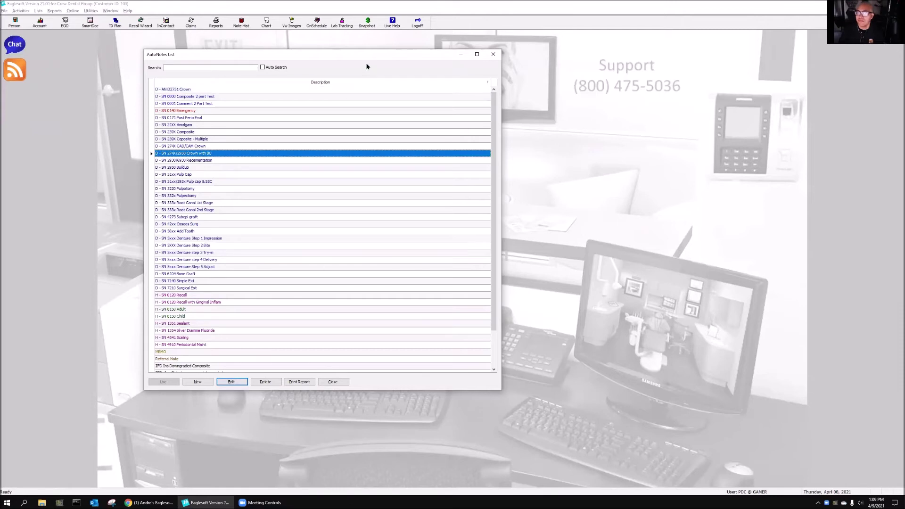
pyautogui.moveTo(369, 56); pyautogui.dragTo(441, 68)
pyautogui.click(303, 395)
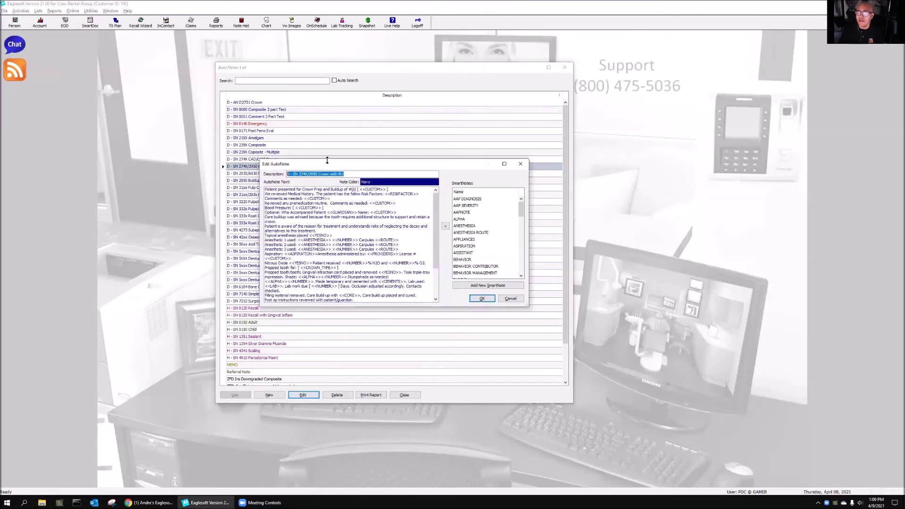
pyautogui.moveTo(327, 160); pyautogui.dragTo(327, 67)
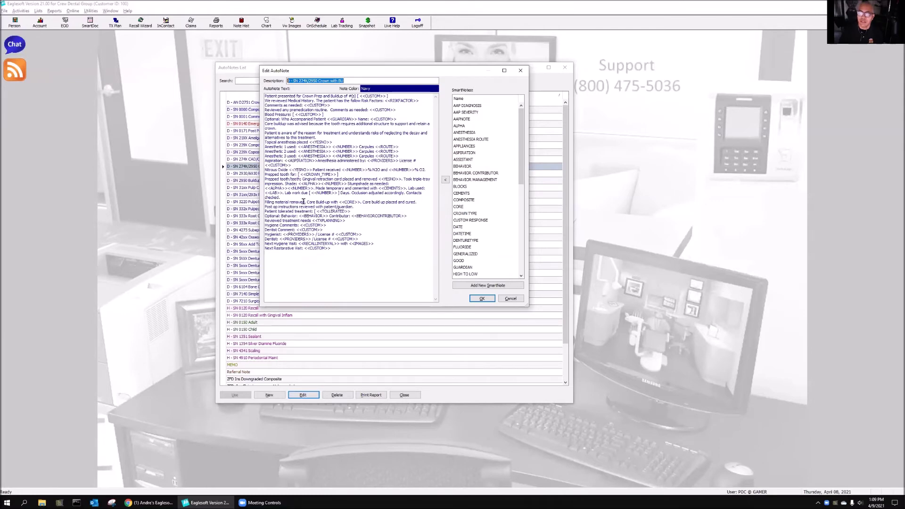
pyautogui.click(483, 299)
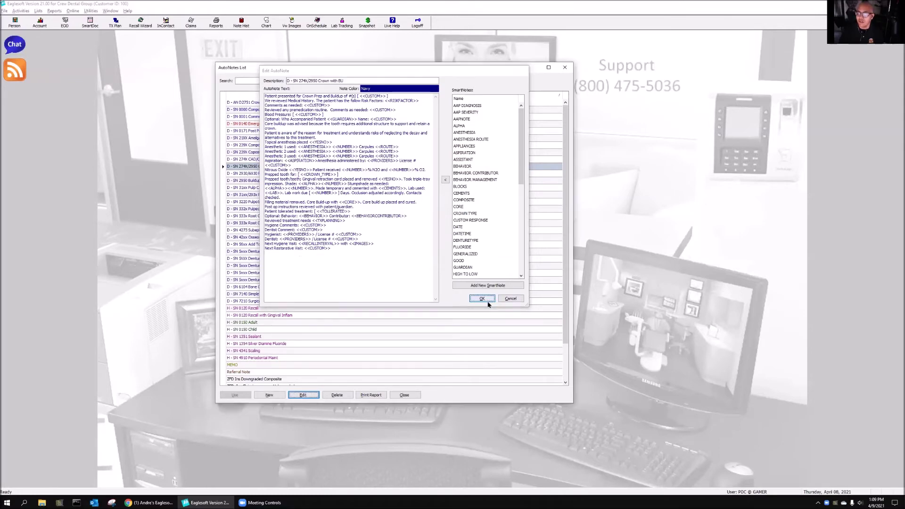
pyautogui.click(404, 395)
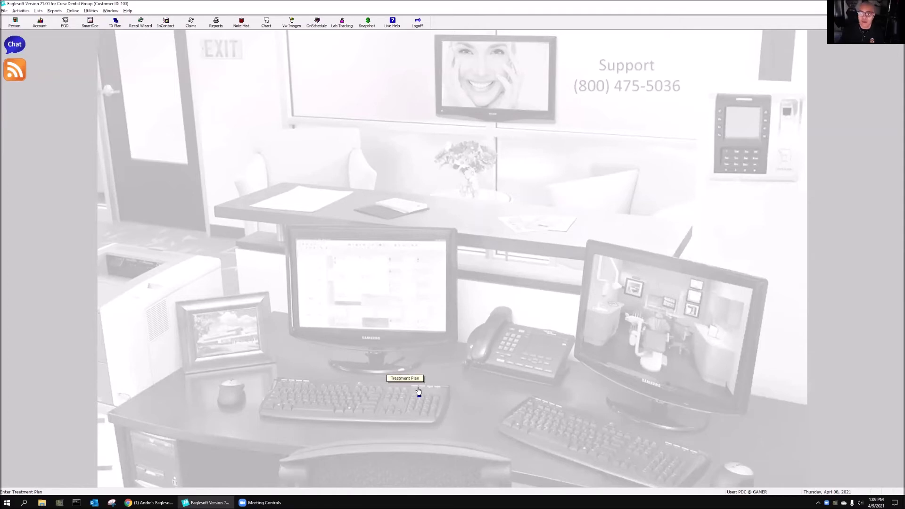
# Open the first patient's Note History and pick the D - SN 0000 Composite 2 part Test AutoNote
pyautogui.click(241, 22)
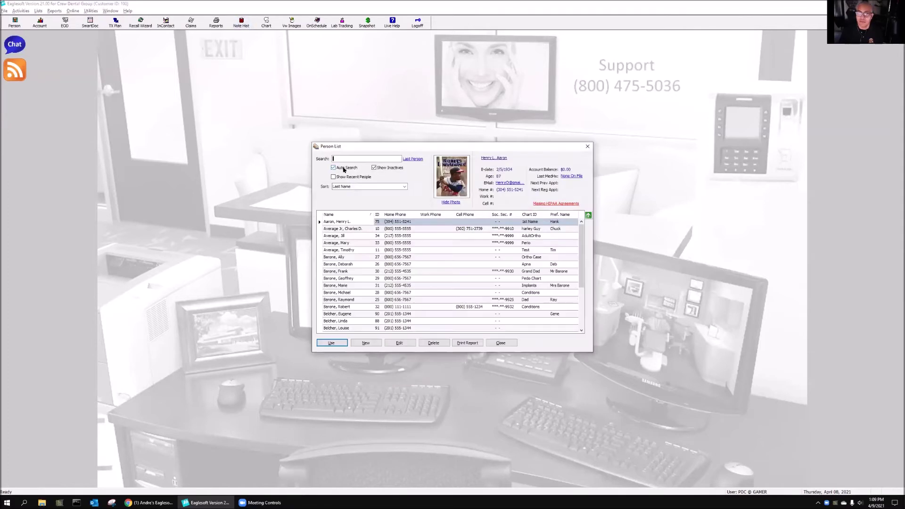
pyautogui.doubleClick(403, 222)
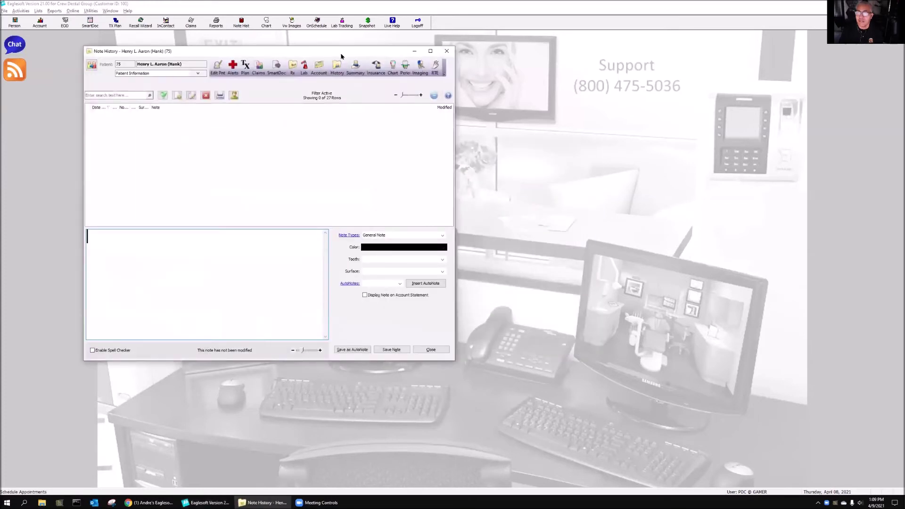
pyautogui.moveTo(338, 53); pyautogui.dragTo(542, 73)
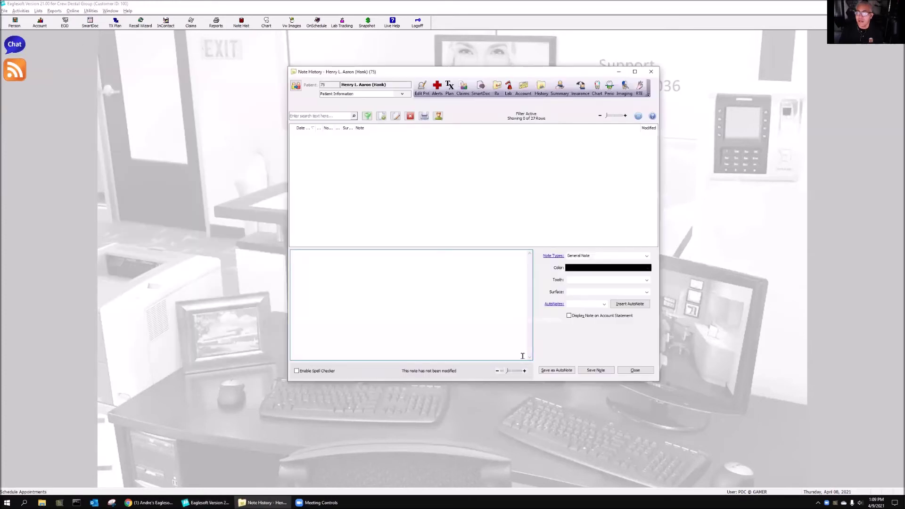
pyautogui.click(555, 304)
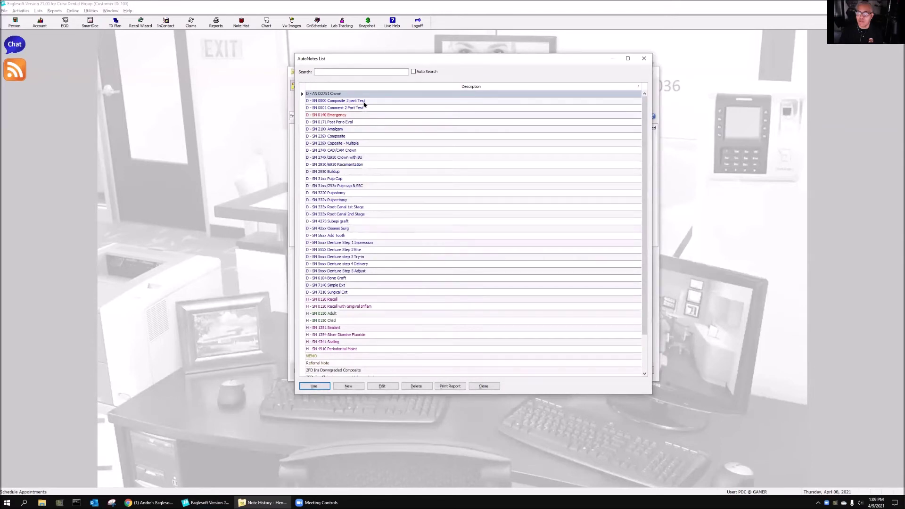
pyautogui.click(363, 101)
# Fill the comments prompt with 'fhskfhdshkdh' and insert the K02.52 dentin caries diagnosis
pyautogui.click(313, 386)
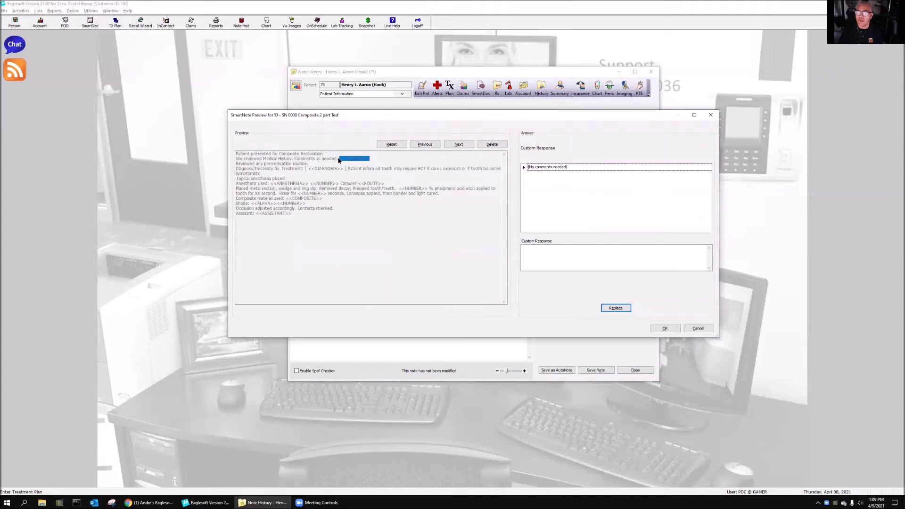
pyautogui.click(545, 266)
pyautogui.write('fhskfhdshkdh')
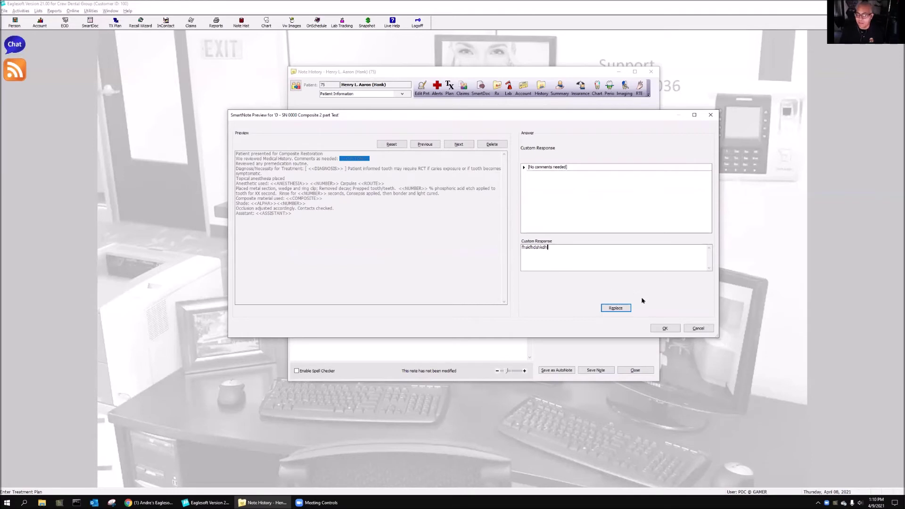
pyautogui.click(625, 308)
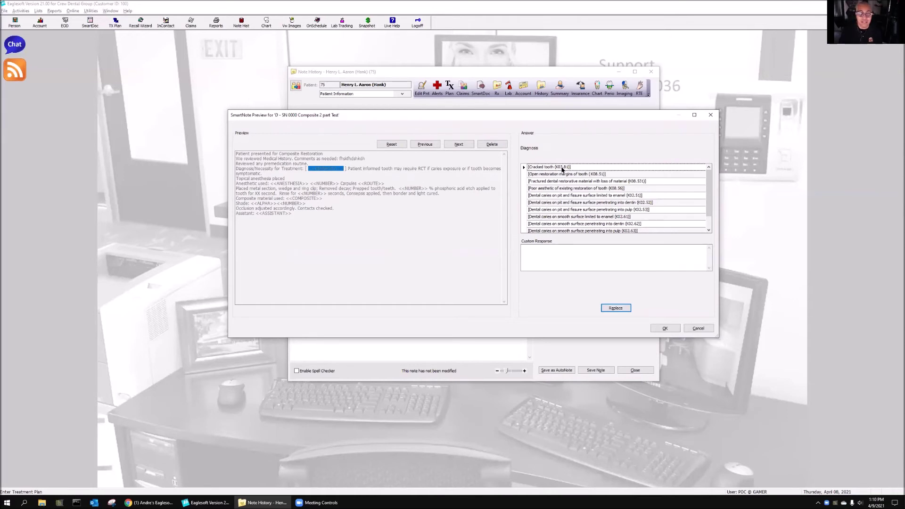
pyautogui.scroll(-1, 584, 188)
pyautogui.click(573, 195)
pyautogui.click(615, 308)
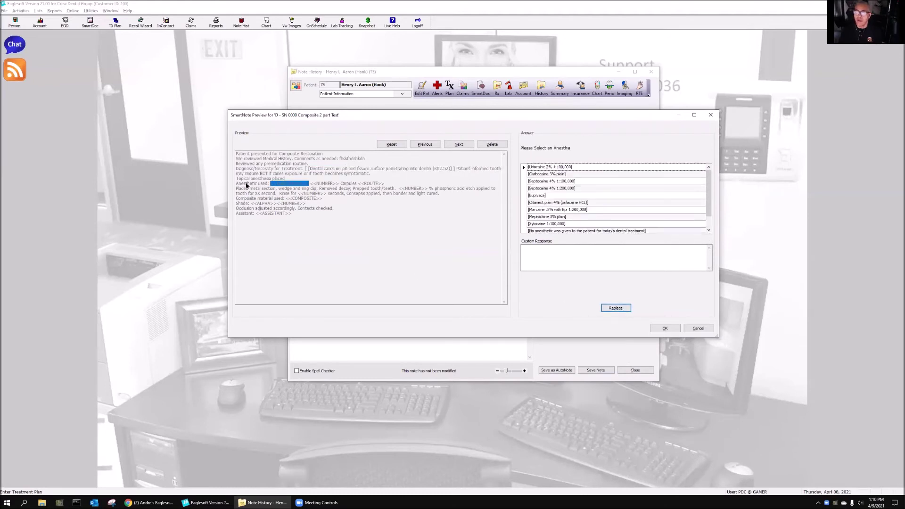
# Record anesthesia as Carbocaine 3% plain, 2 carpules, by infiltration
pyautogui.click(555, 175)
pyautogui.click(608, 311)
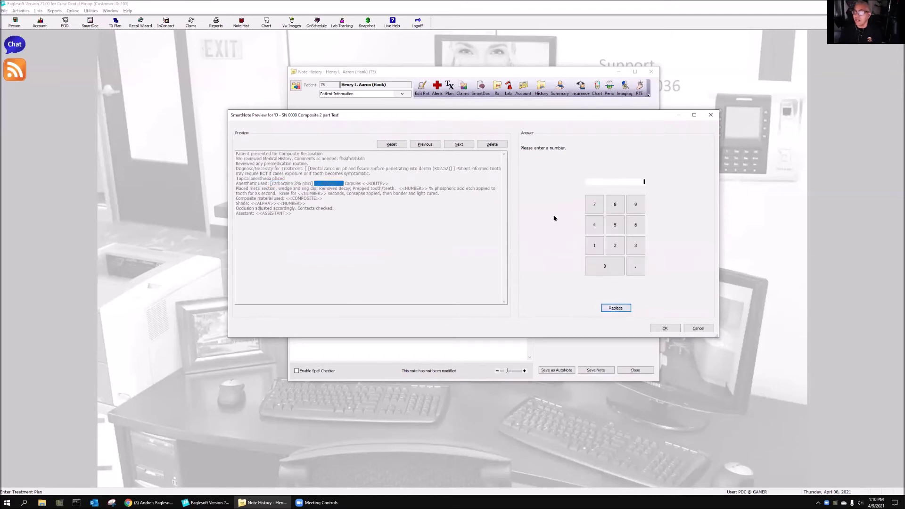
pyautogui.click(614, 245)
pyautogui.click(614, 307)
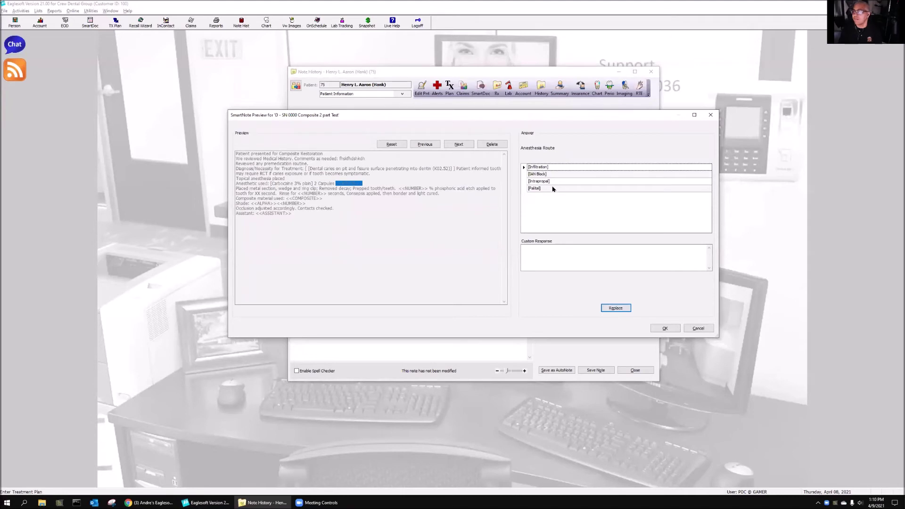
pyautogui.click(613, 308)
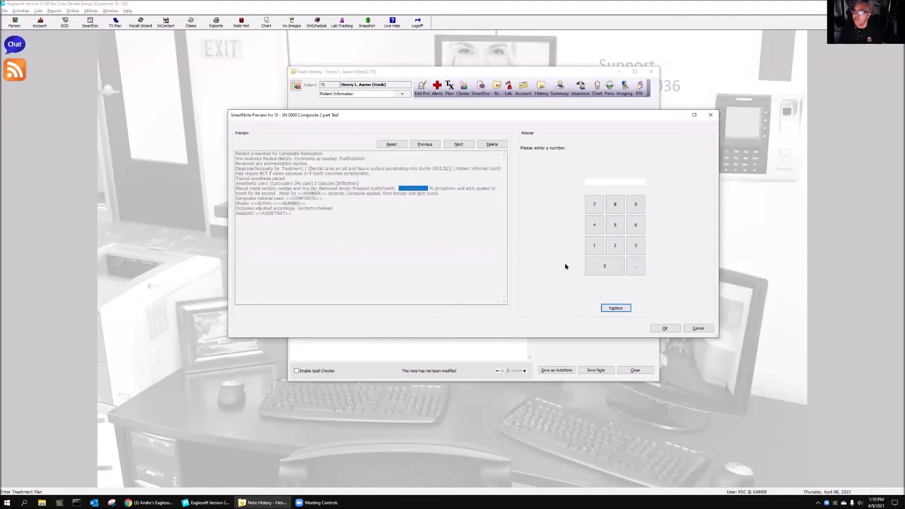
# Enter 18% phosphoric acid etch and a 5 second rinse
pyautogui.click(594, 246)
pyautogui.click(615, 204)
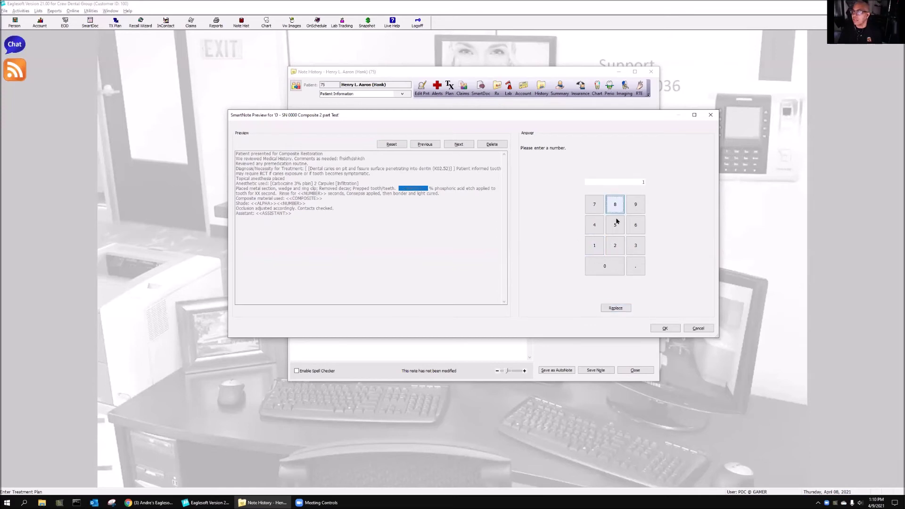
pyautogui.click(619, 309)
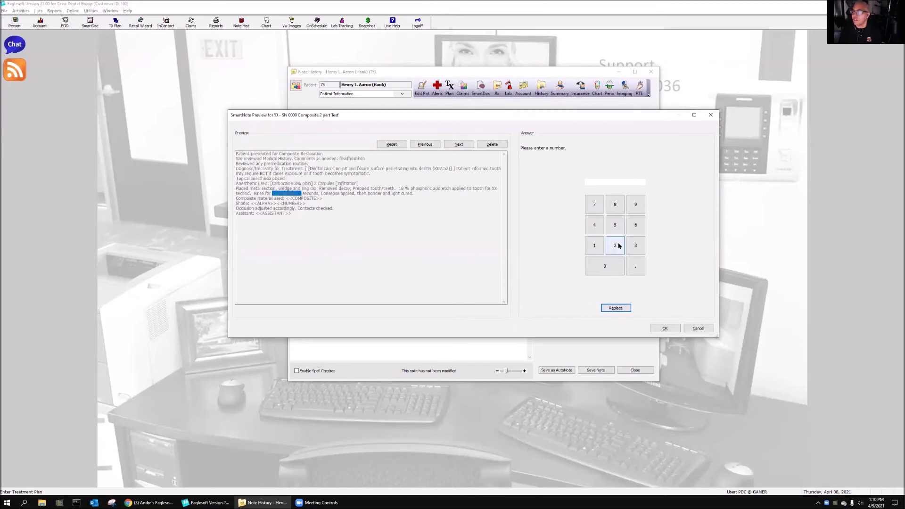
pyautogui.click(618, 230)
pyautogui.click(615, 308)
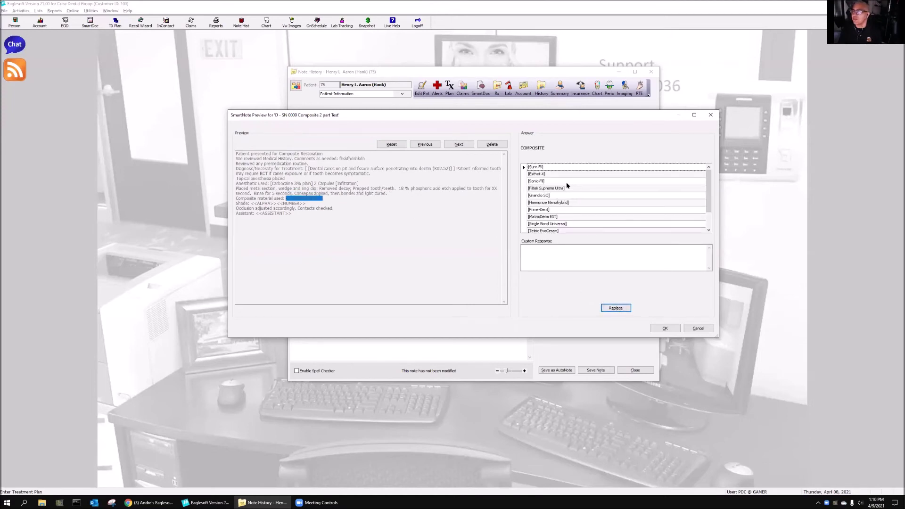
# Set Sonic-Fil composite in shade A2, add the assistant, and accept the note
pyautogui.click(560, 182)
pyautogui.click(615, 308)
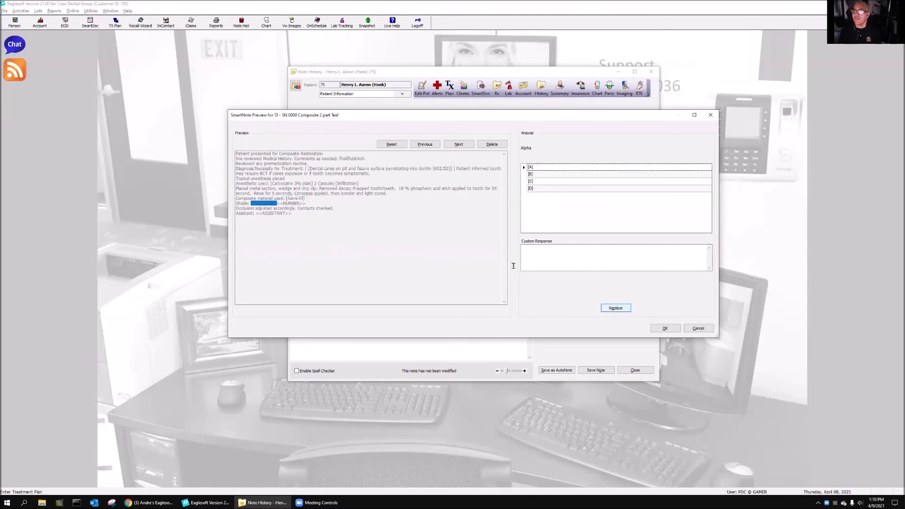
pyautogui.click(615, 307)
pyautogui.click(620, 248)
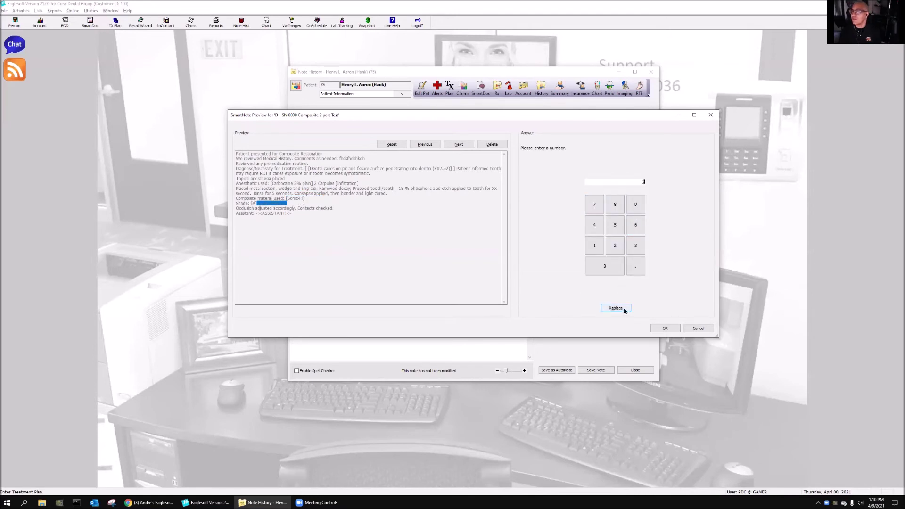
pyautogui.click(615, 308)
pyautogui.click(551, 178)
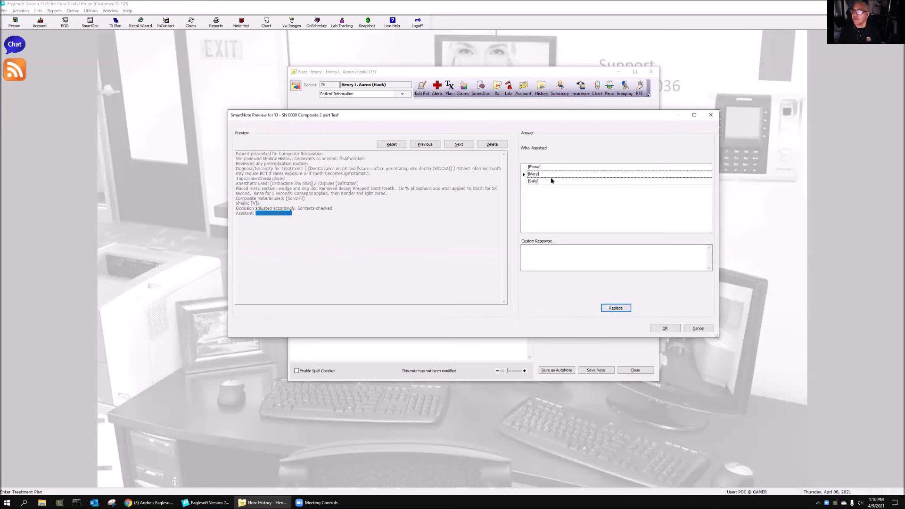
pyautogui.click(625, 307)
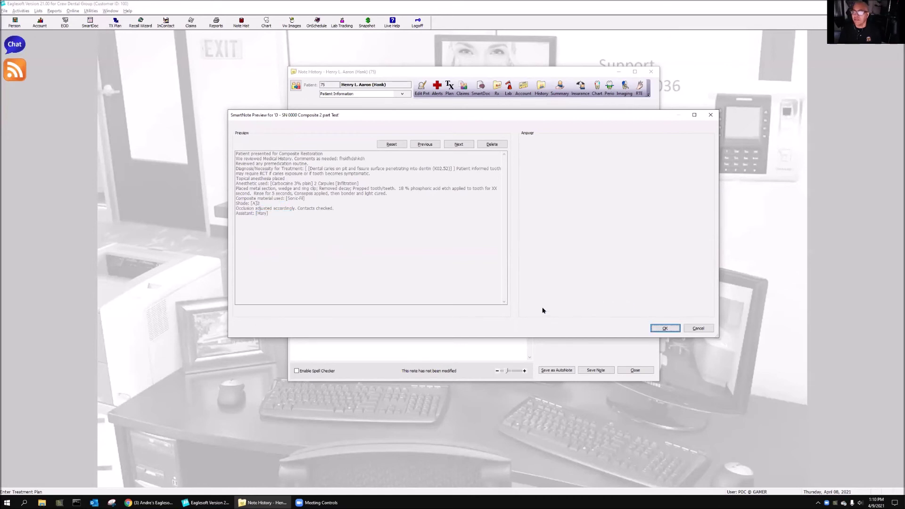
pyautogui.click(665, 327)
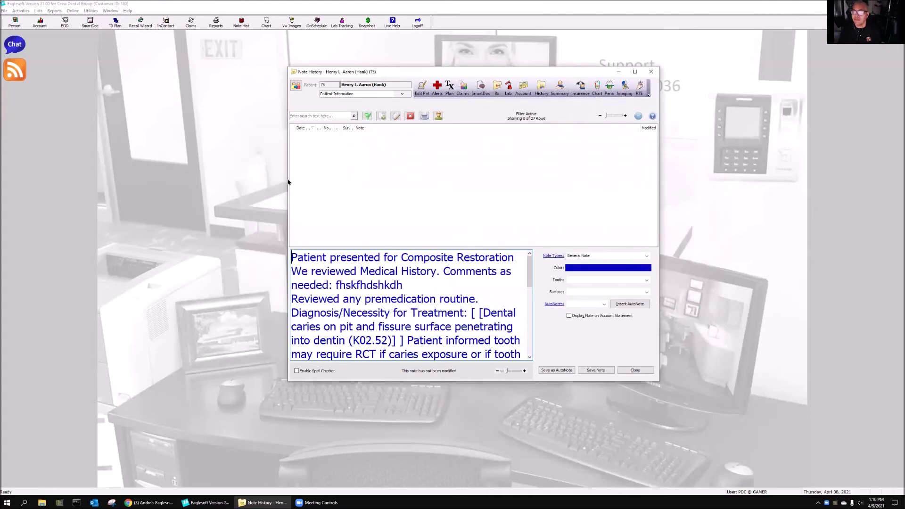
# Shrink the note text zoom, then close Note History and discard the composite note
pyautogui.moveTo(507, 371); pyautogui.dragTo(503, 372)
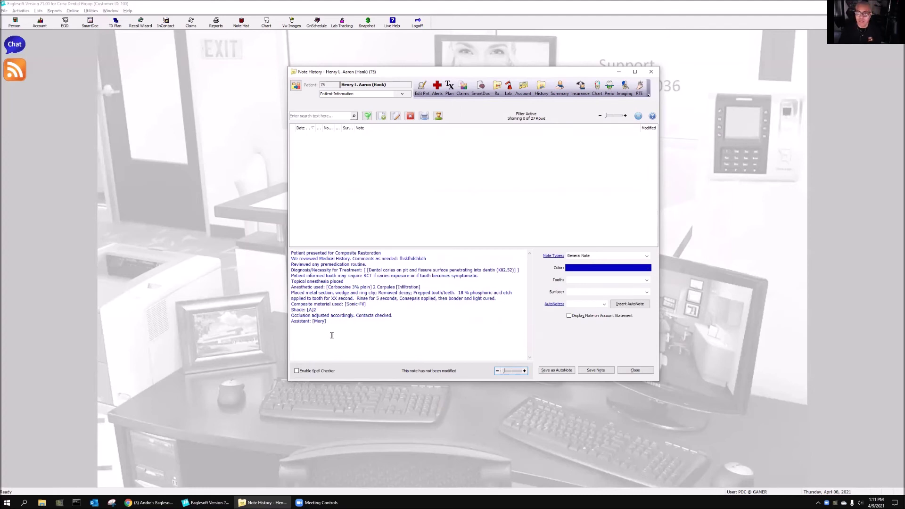
pyautogui.click(650, 71)
pyautogui.click(476, 221)
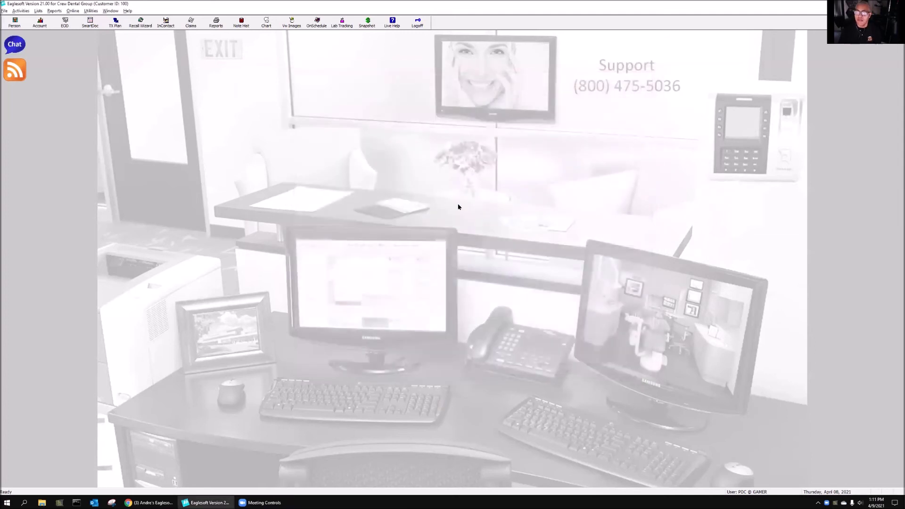
pyautogui.click(38, 11)
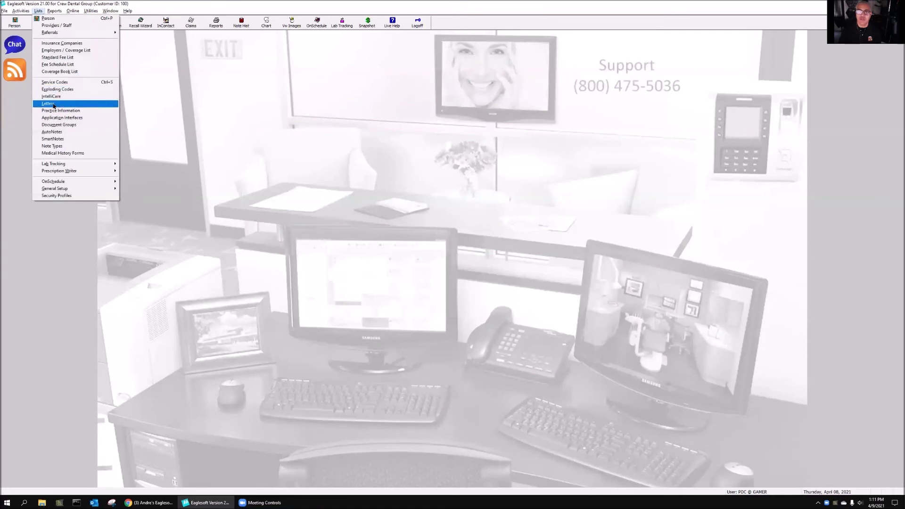
pyautogui.press('Return')
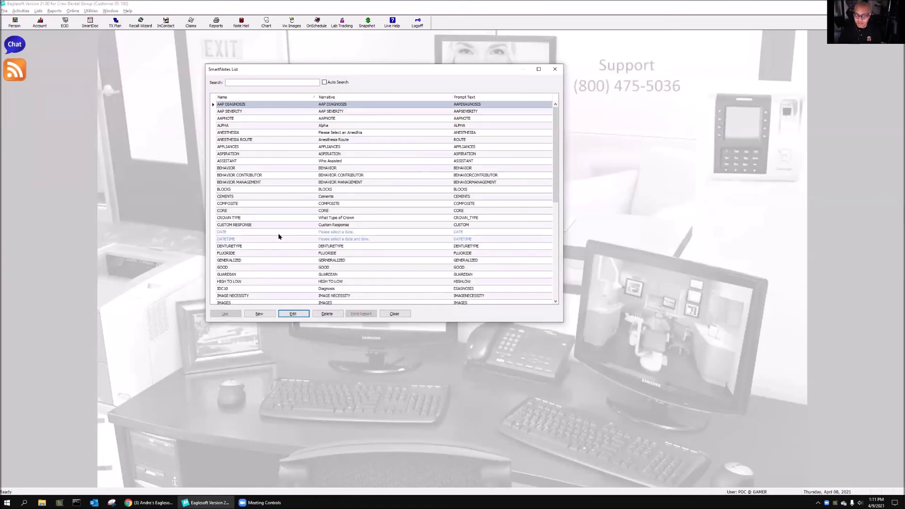
pyautogui.scroll(-9, 309, 264)
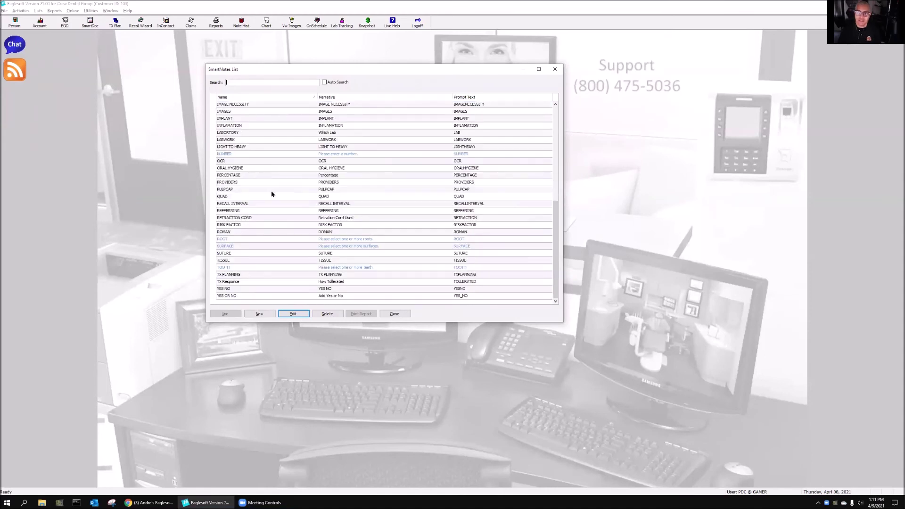
pyautogui.click(251, 132)
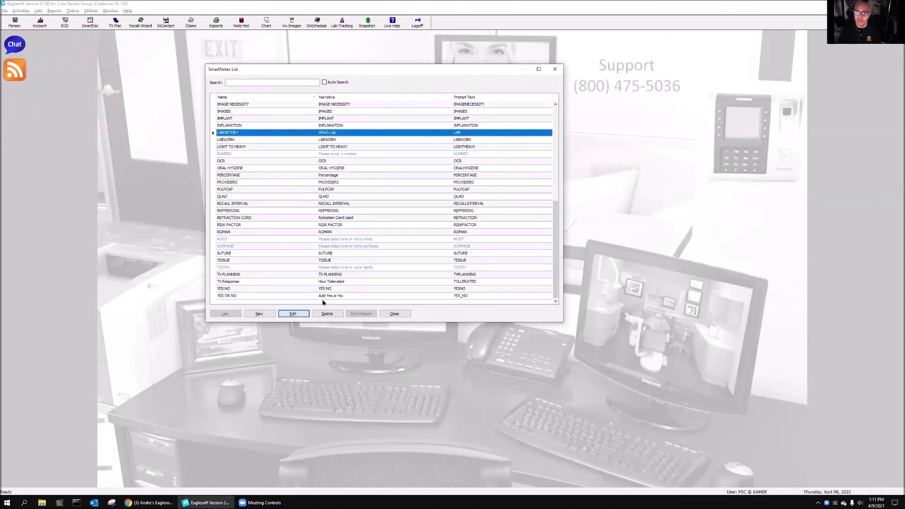
pyautogui.click(292, 313)
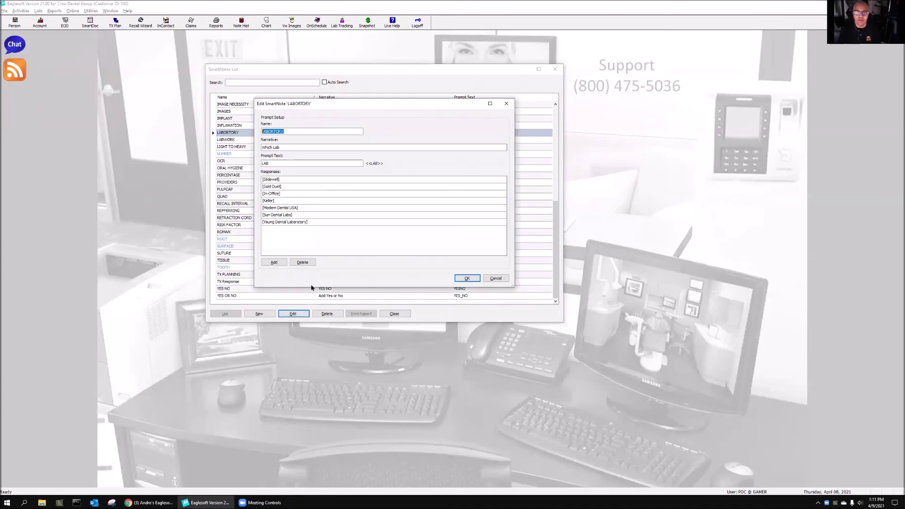
pyautogui.click(466, 278)
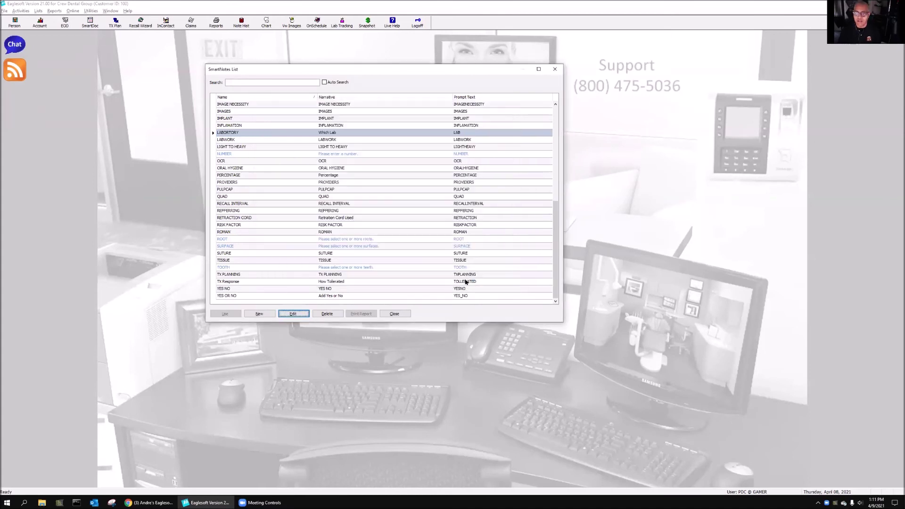
pyautogui.click(394, 314)
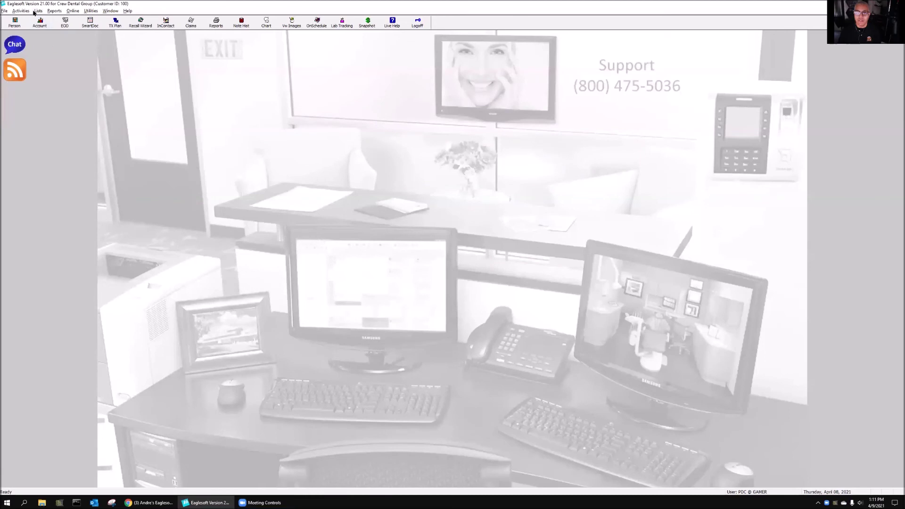
# Open the D - AN D2751 Crown AutoNote for editing from the AutoNotes list
pyautogui.click(37, 10)
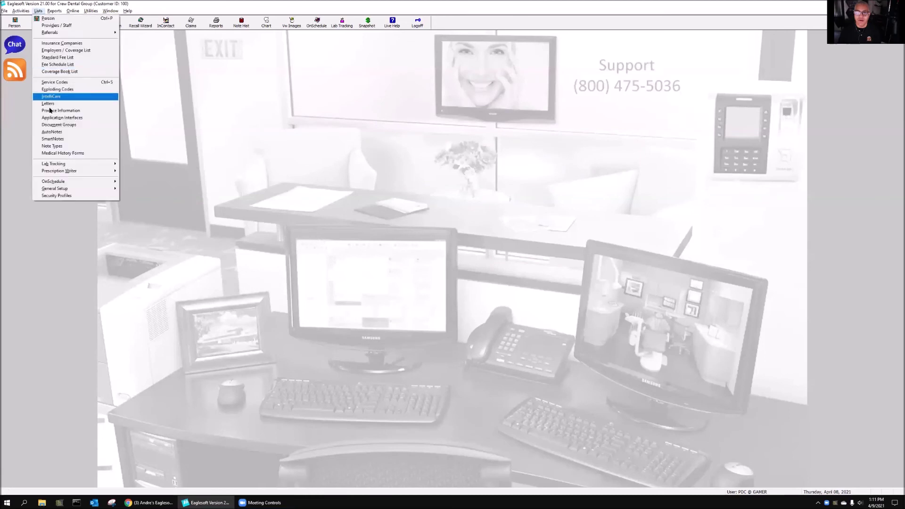
pyautogui.click(52, 132)
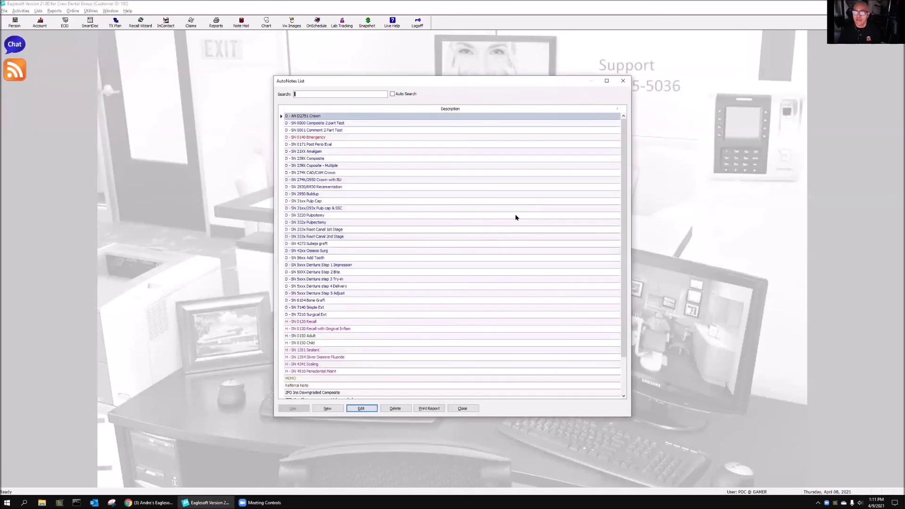
pyautogui.click(329, 117)
pyautogui.click(371, 409)
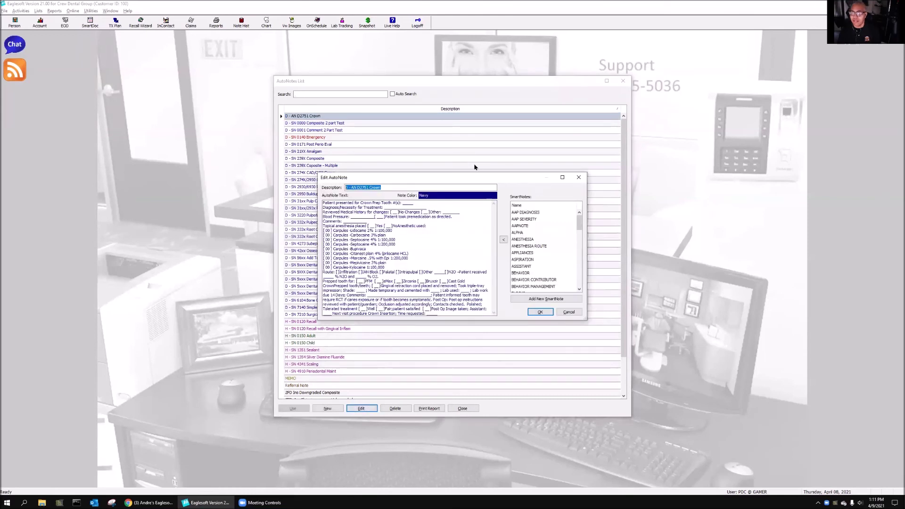
pyautogui.moveTo(455, 182); pyautogui.dragTo(248, 112)
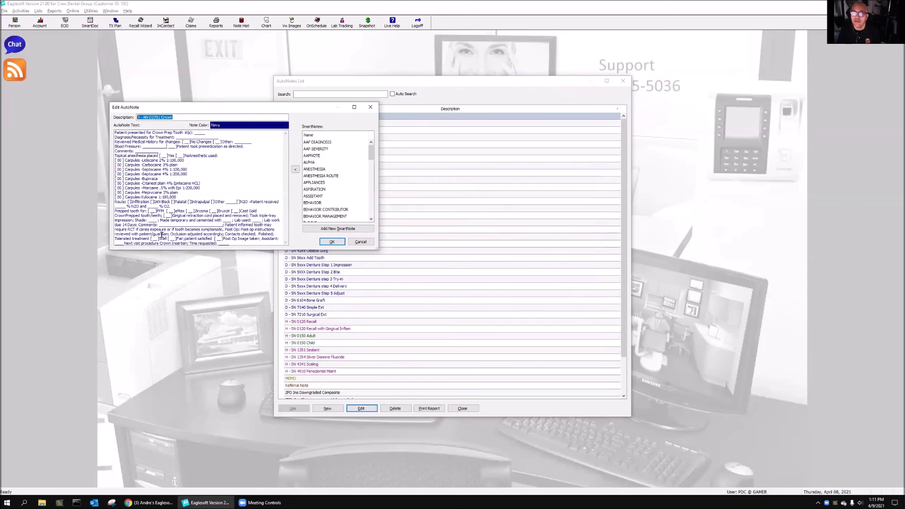
# Replace the blank after 'cemented with' with the CEMENTS SmartNote prompt
pyautogui.doubleClick(227, 220)
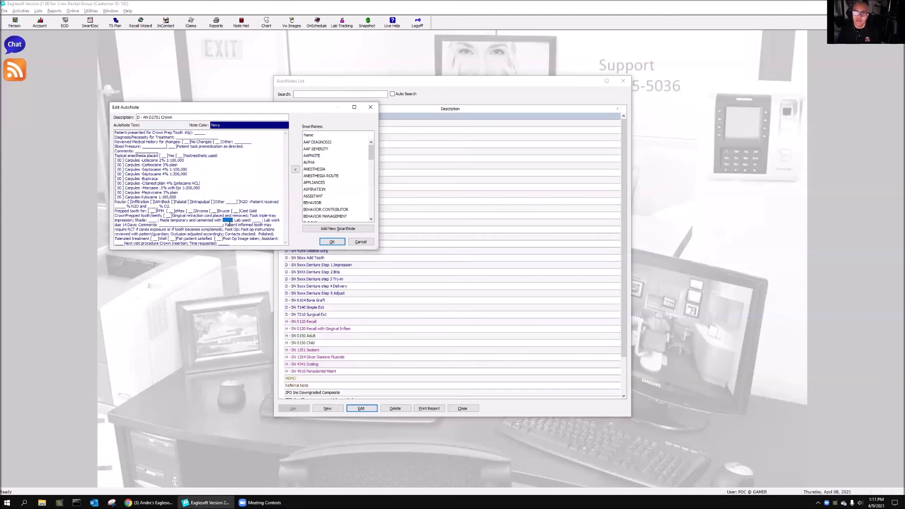
pyautogui.scroll(-2, 347, 192)
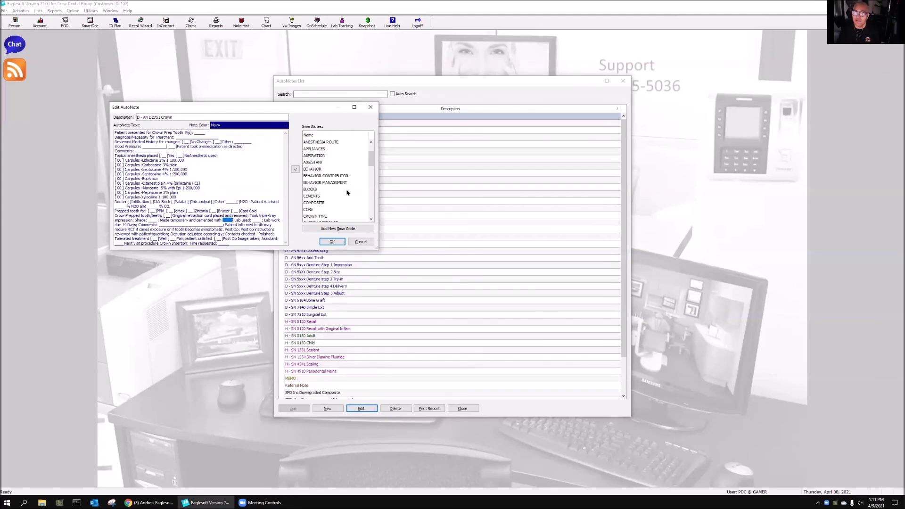
pyautogui.click(315, 197)
pyautogui.click(295, 169)
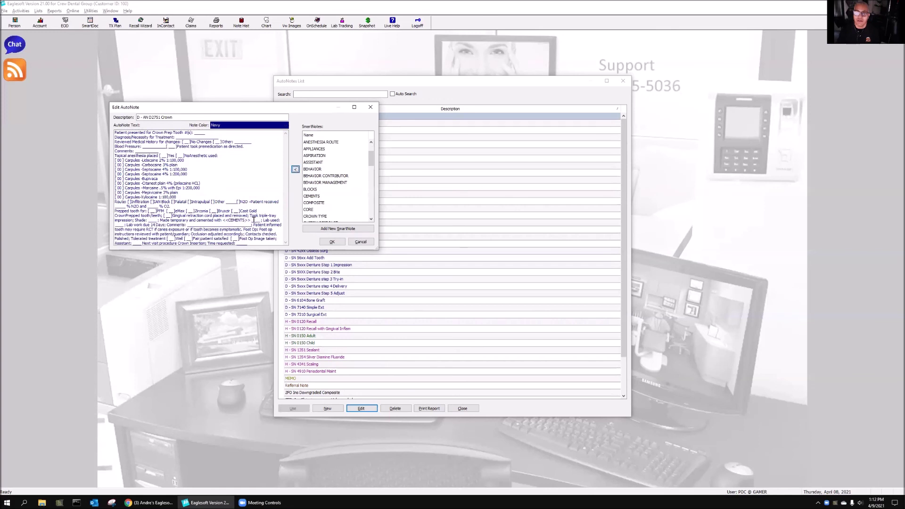